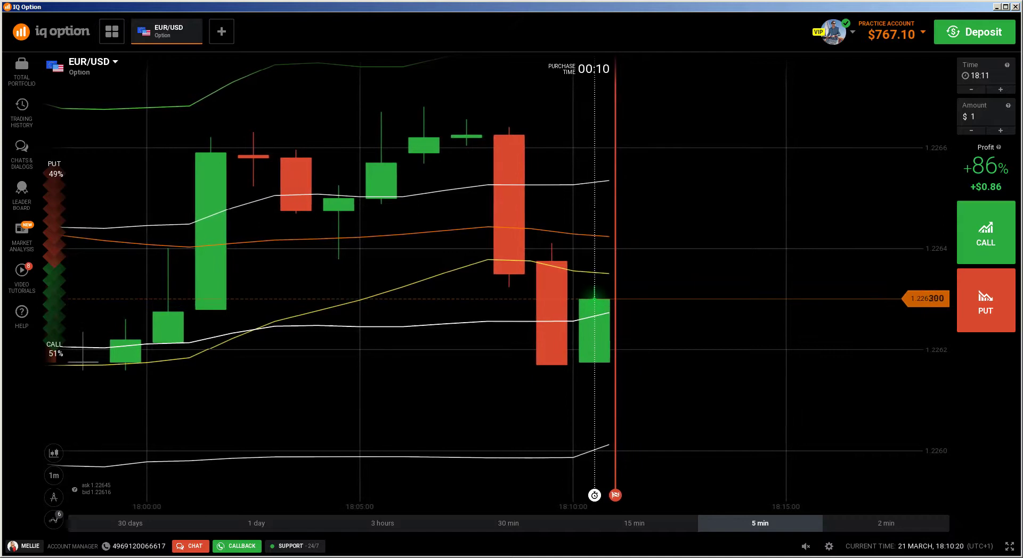
Focus IQ Option, then switch to the Firefox BO Turbo Trader Price Action Guide slides
key(alt+Tab)
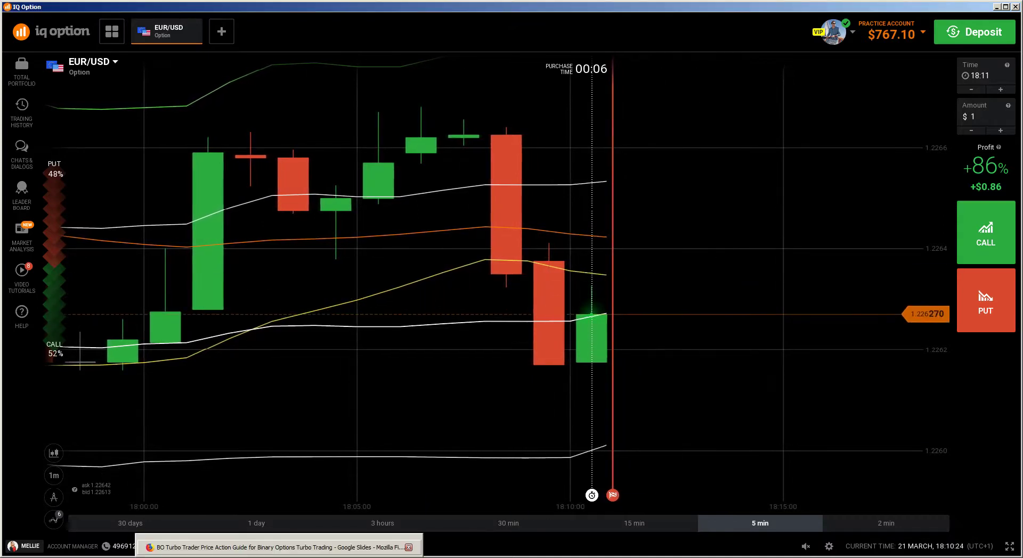
click(360, 551)
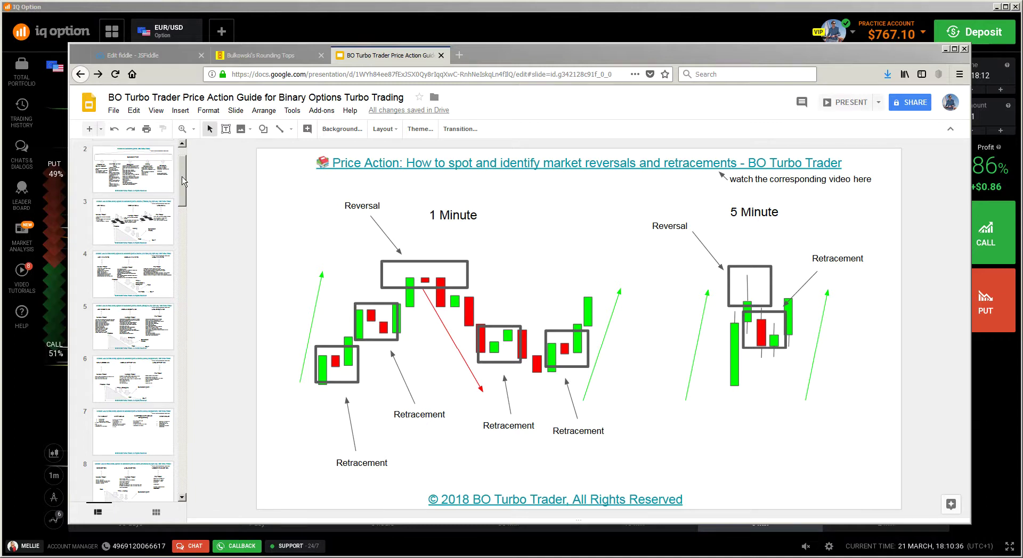
Scroll the slide thumbnails down to slide 39, then minimize Firefox to reveal the EUR/USD chart
drag(183, 180, 191, 171)
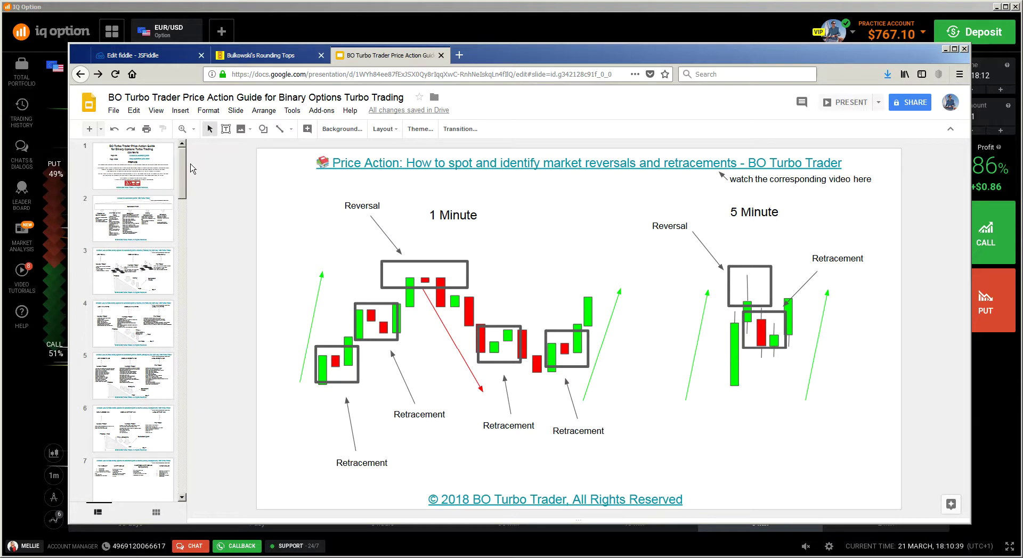
drag(193, 168, 191, 485)
drag(191, 414, 193, 447)
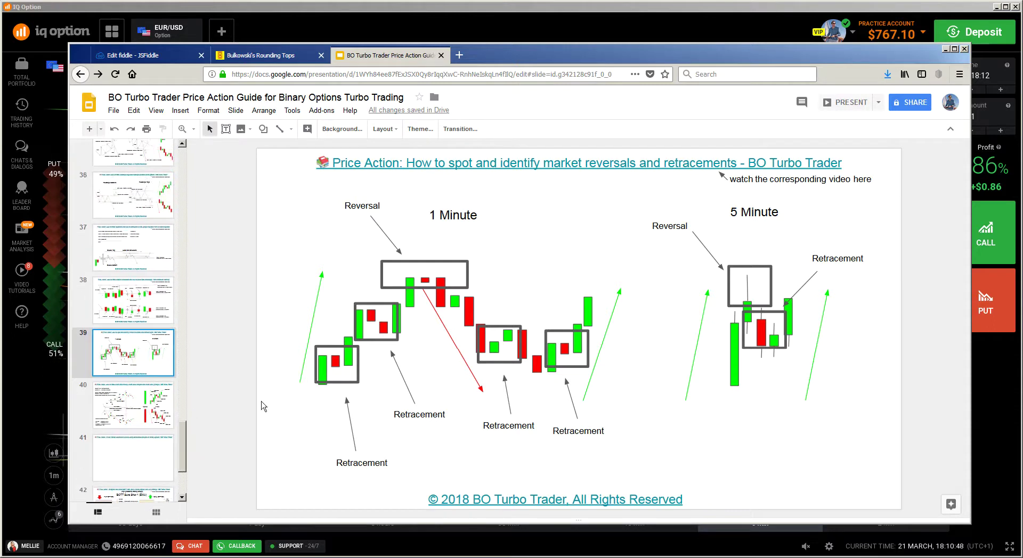
click(944, 51)
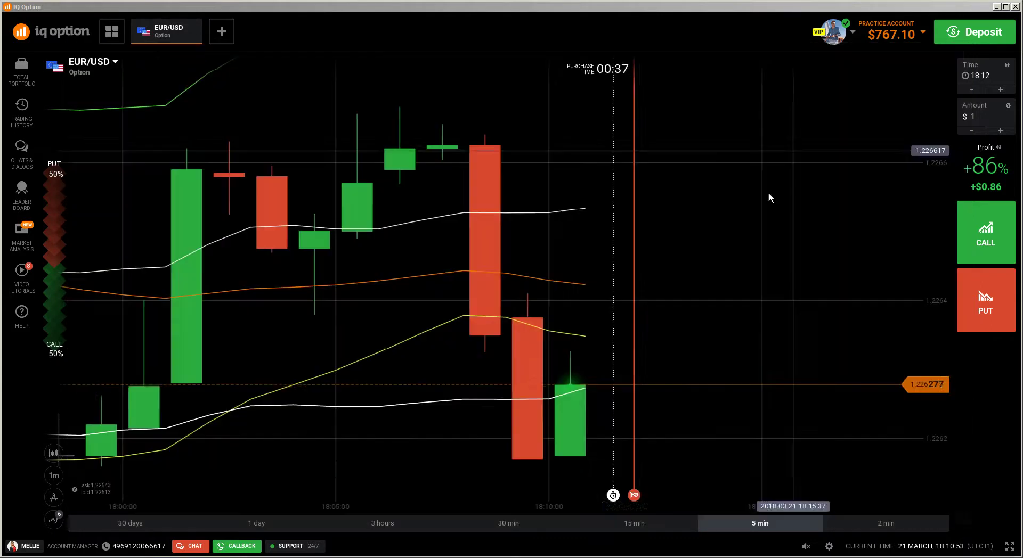
Switch the EUR/USD chart from 3 hours to the 30 min timeframe and choose a falling-price trade
click(389, 526)
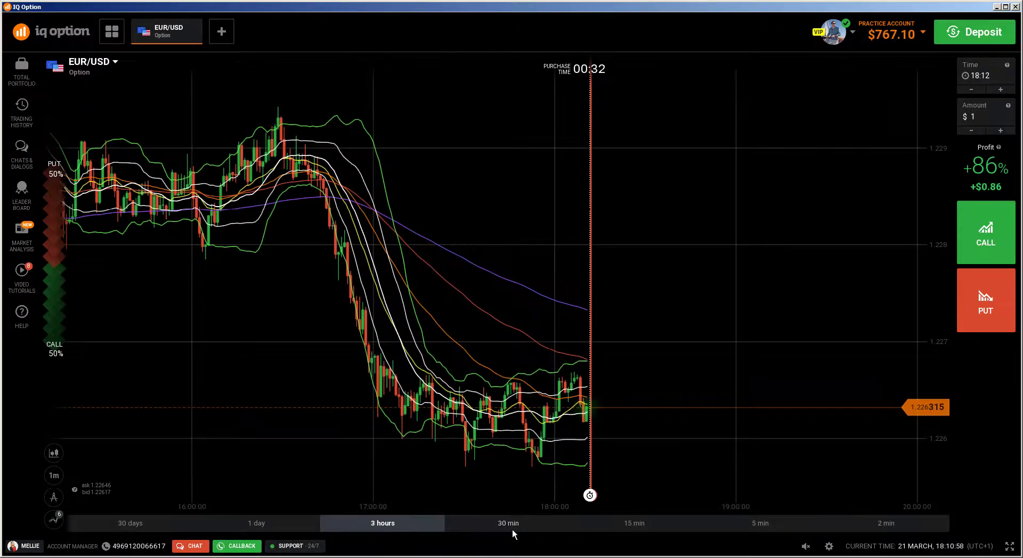
click(513, 528)
scroll(607, 349, down, 5)
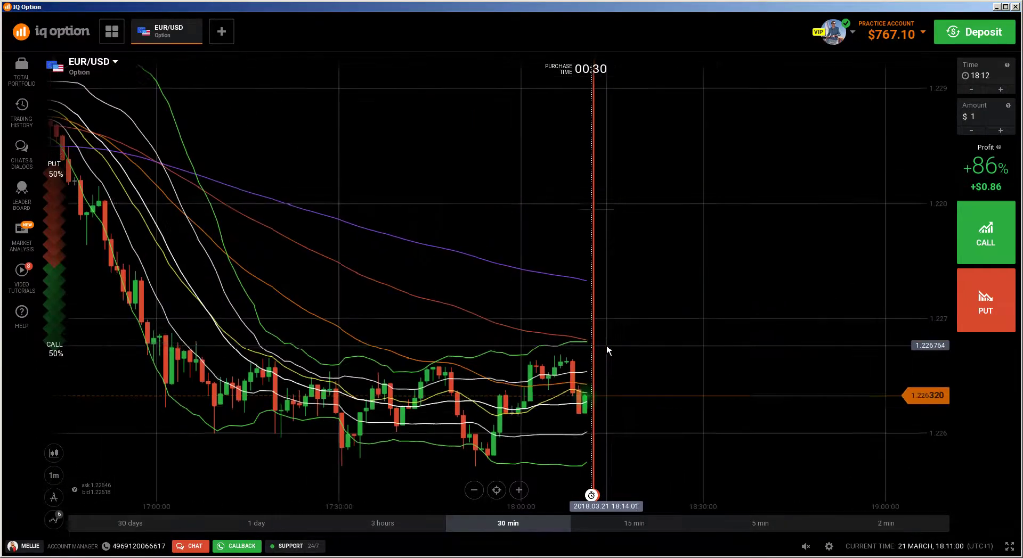
scroll(606, 349, up, 3)
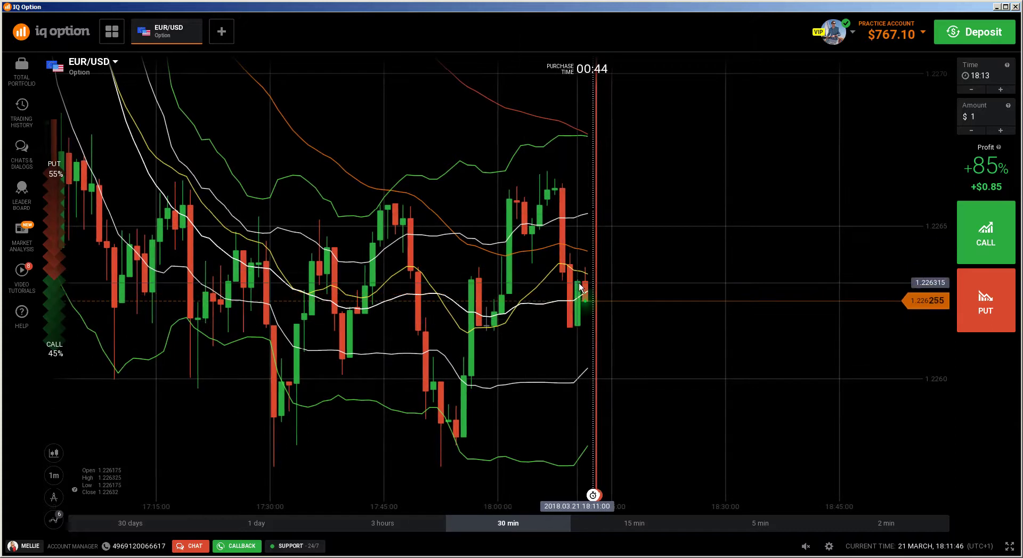
click(965, 293)
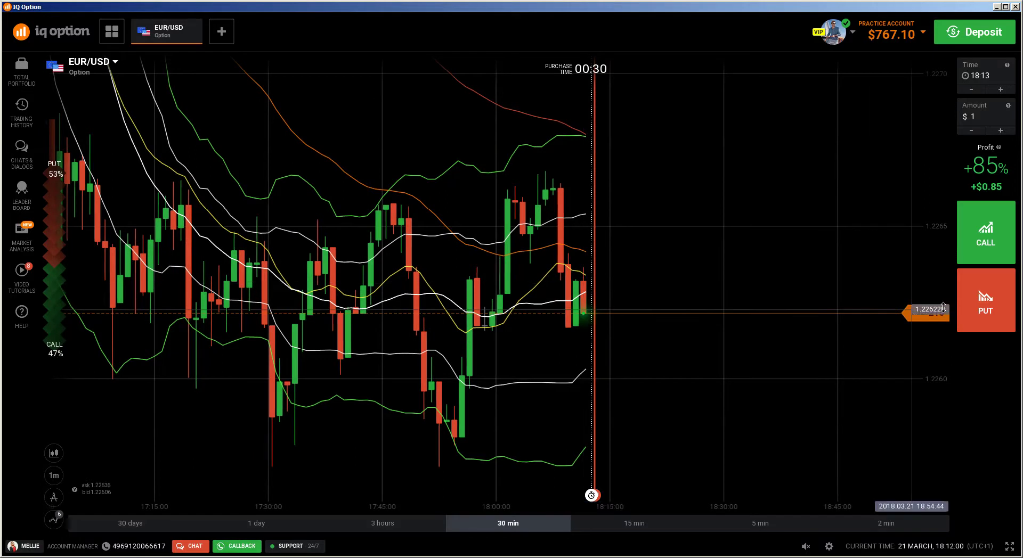
Open a $1 PUT option on EUR/USD with the practice account
click(993, 302)
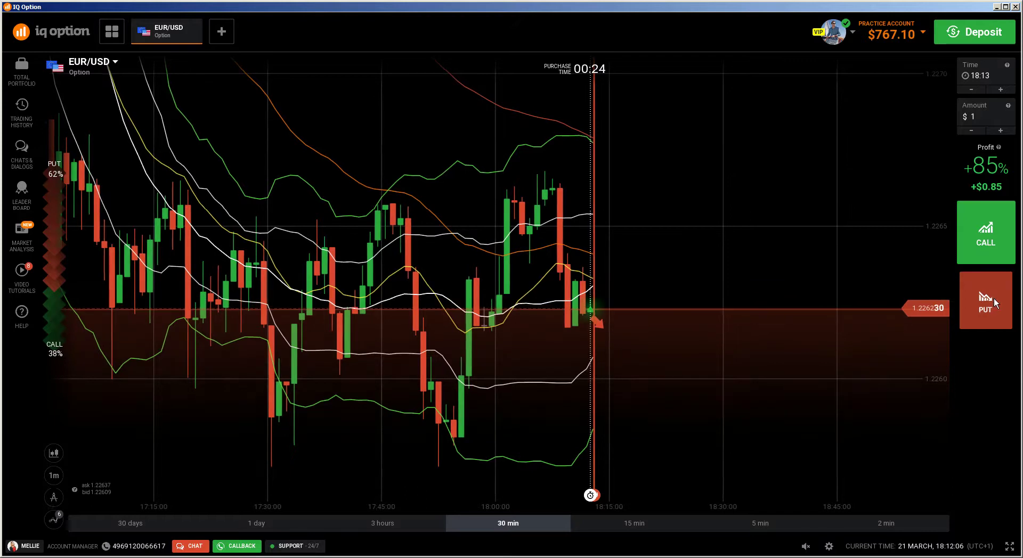
click(993, 298)
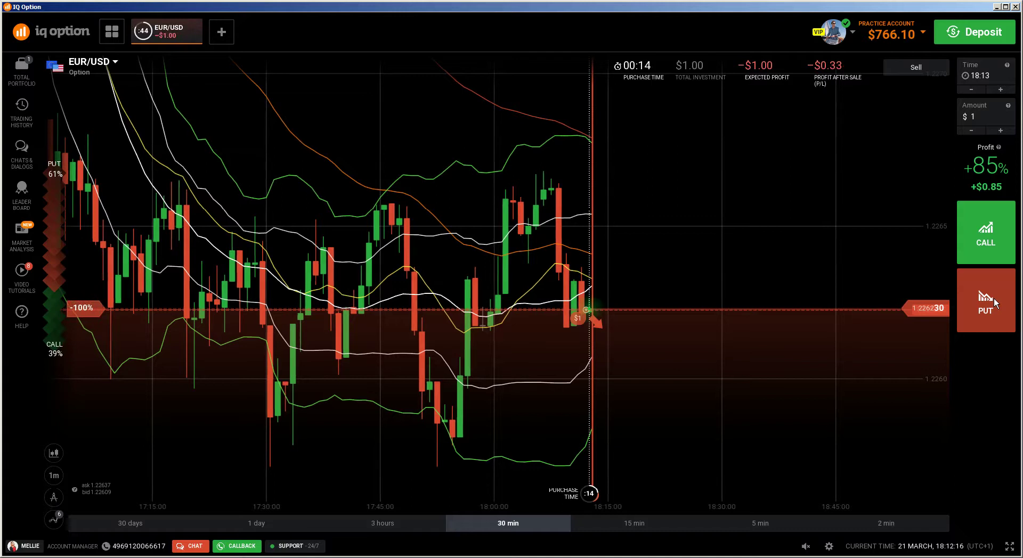
Zoom the chart out and in while the $1 PUT trade expires with +$0.85
scroll(731, 301, down, 3)
scroll(731, 302, up, 5)
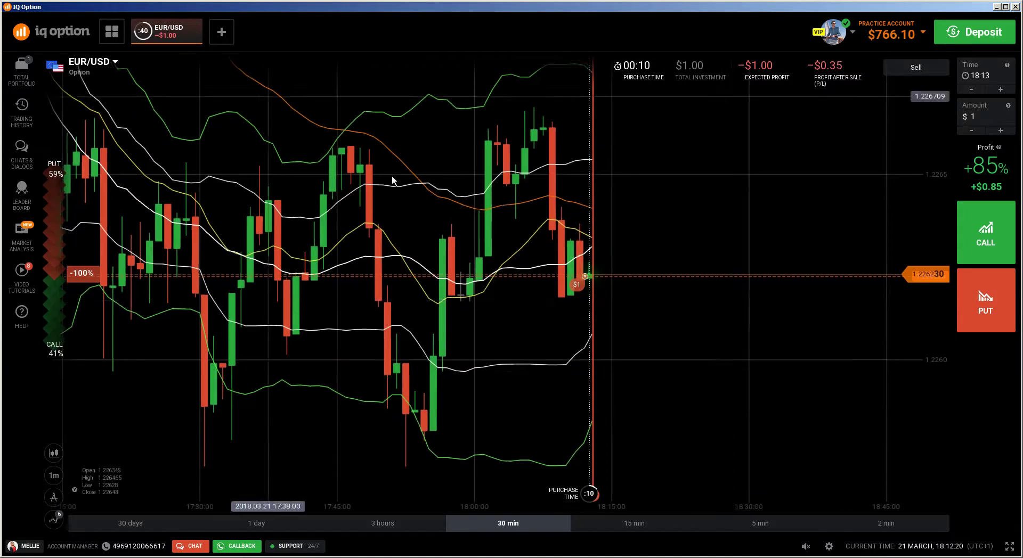
scroll(657, 351, down, 3)
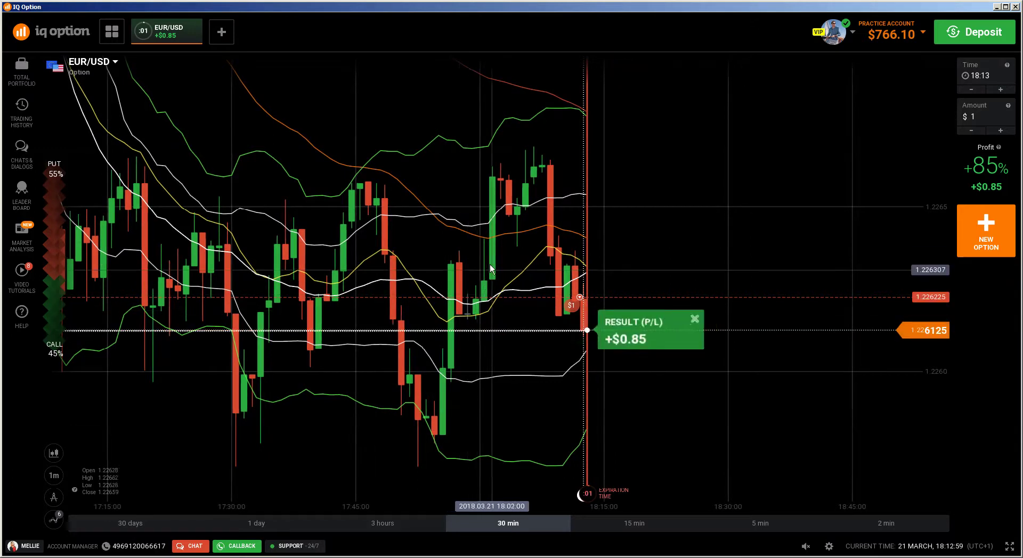
Clear the result with NEW OPTION, restoring CALL/PUT for a $1 EUR/USD option expiring 18:14
click(986, 231)
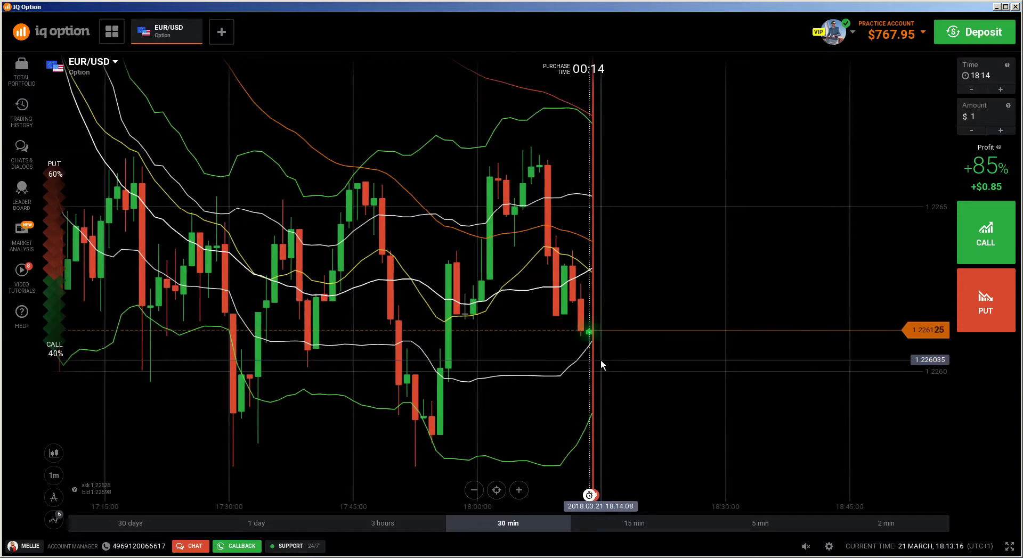
scroll(593, 360, down, 1)
scroll(593, 360, down, 1)
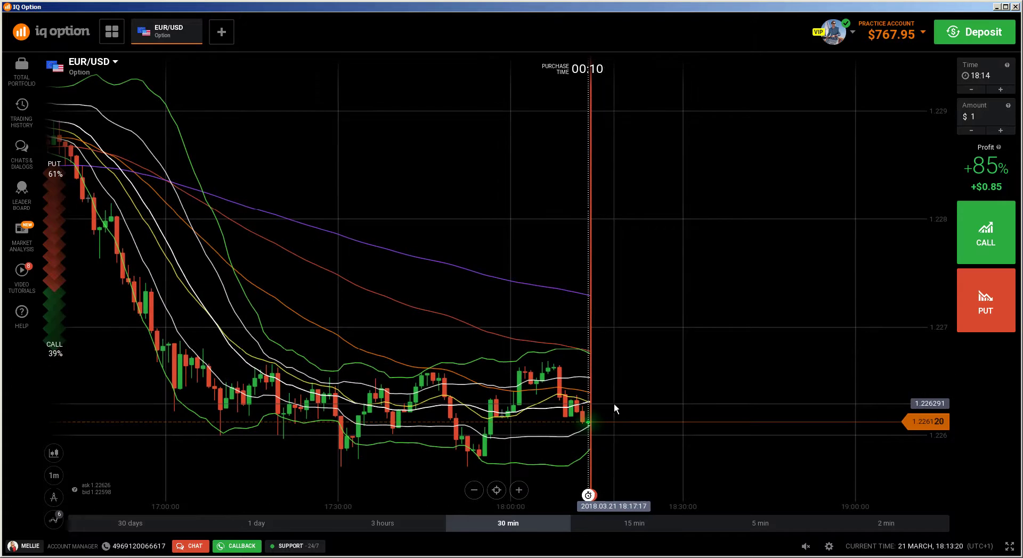
Zoom into the last hour of candles, pan to earlier ones, then bring the slides forward
scroll(614, 403, up, 3)
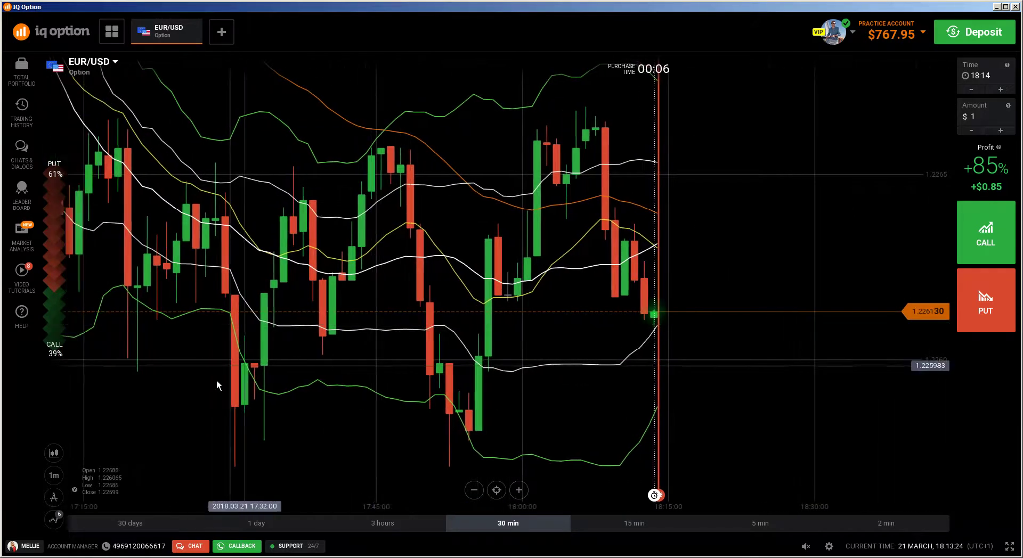
drag(274, 372, 235, 327)
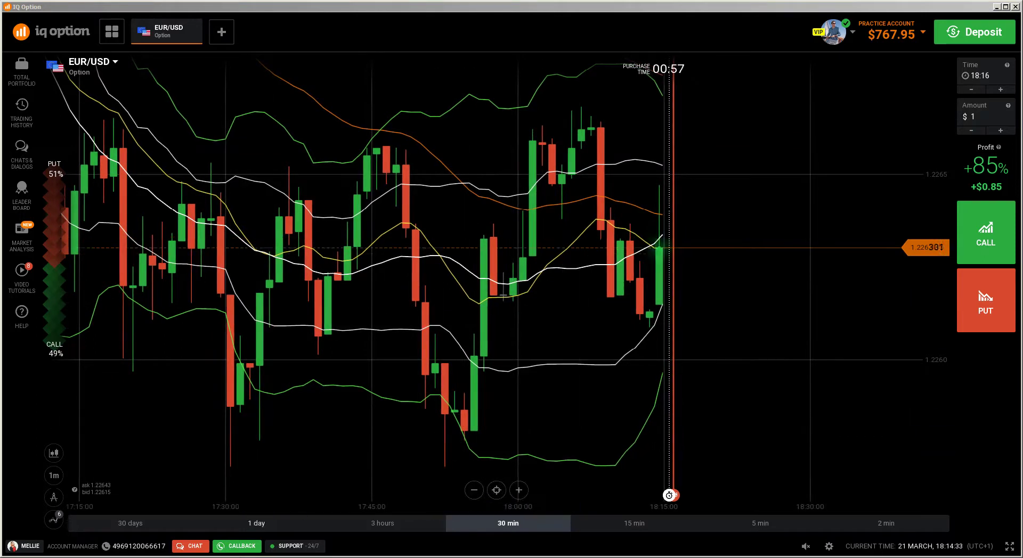
key(alt+Tab)
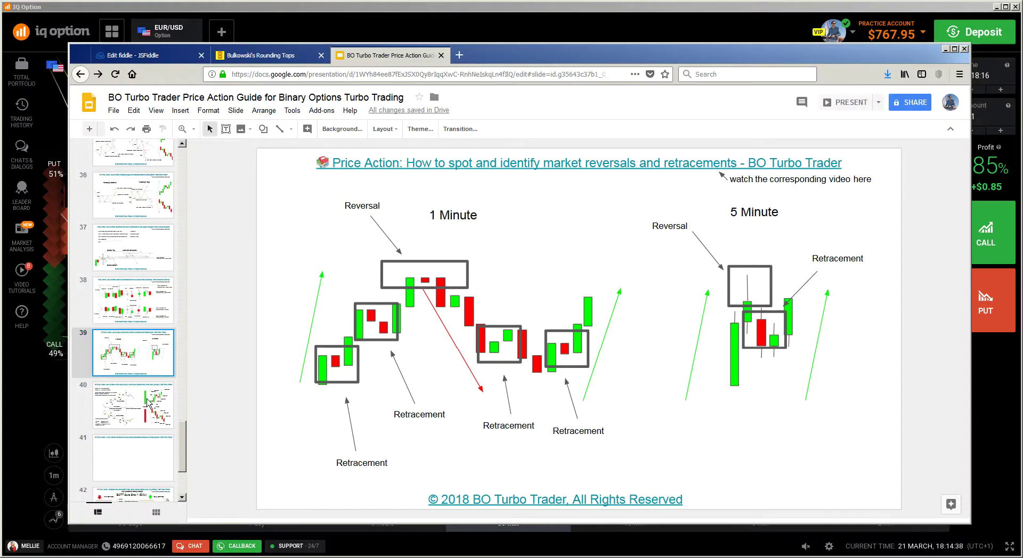
Open Elliott wave slide 40, return to the EUR/USD chart, then bring that slide back
click(147, 404)
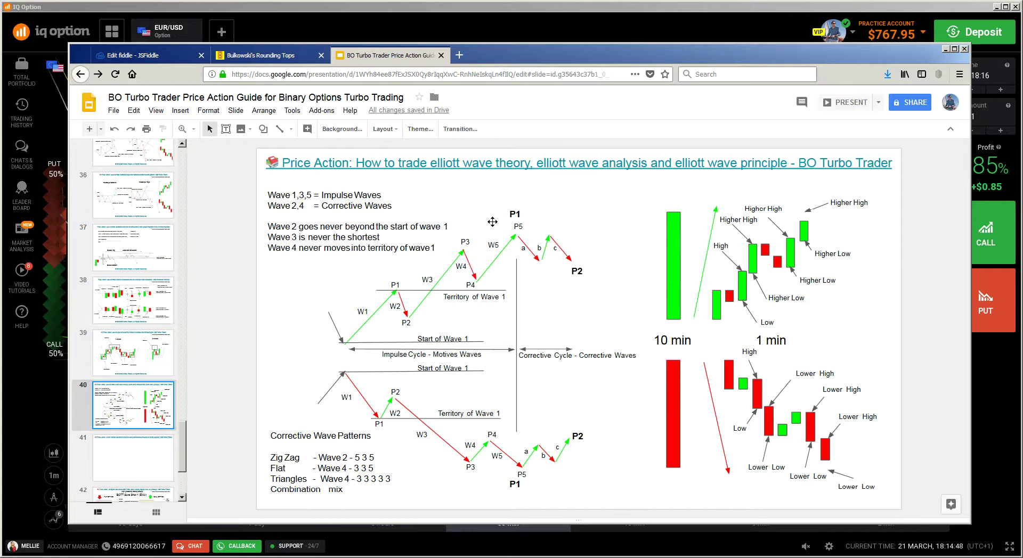
click(595, 11)
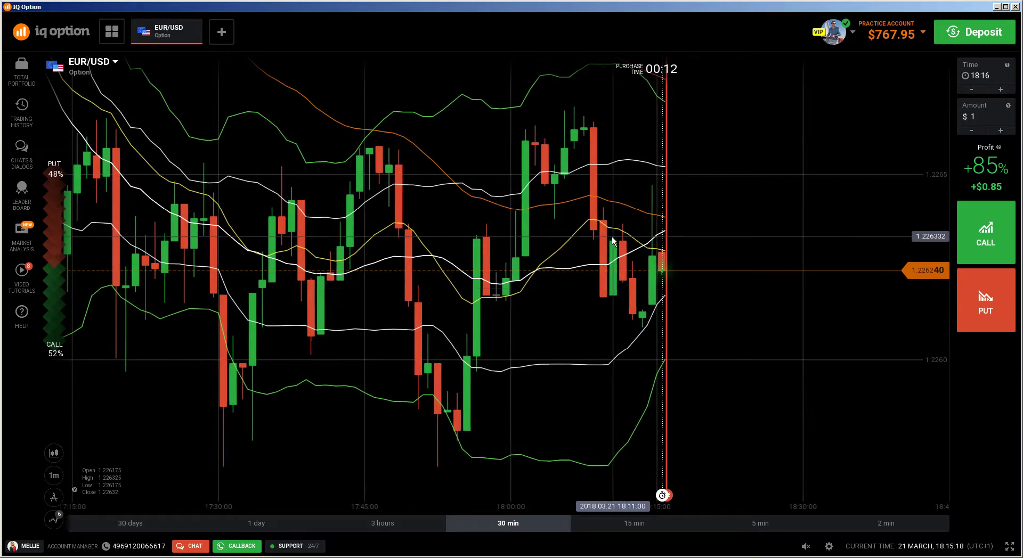
key(alt+Tab)
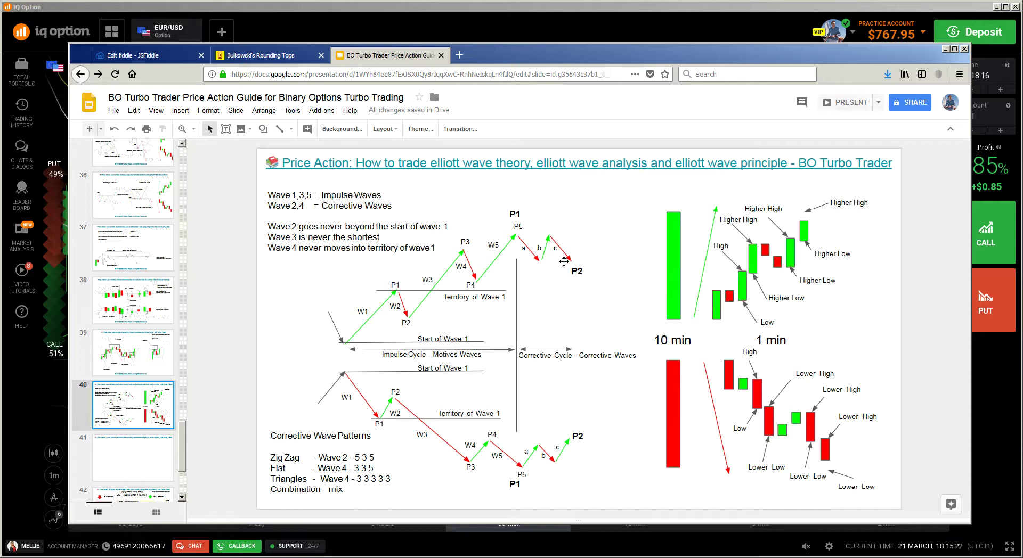
click(482, 10)
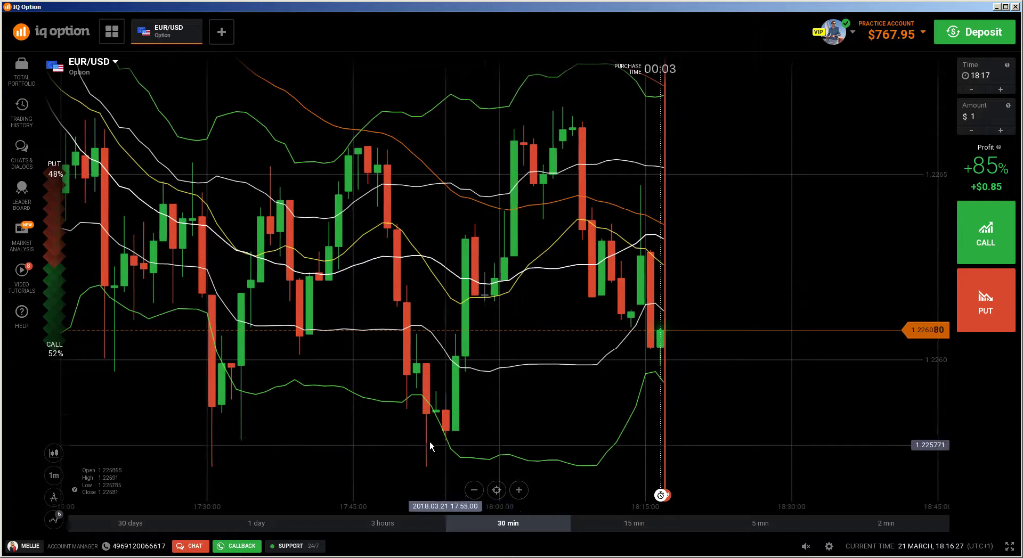
key(alt+Tab)
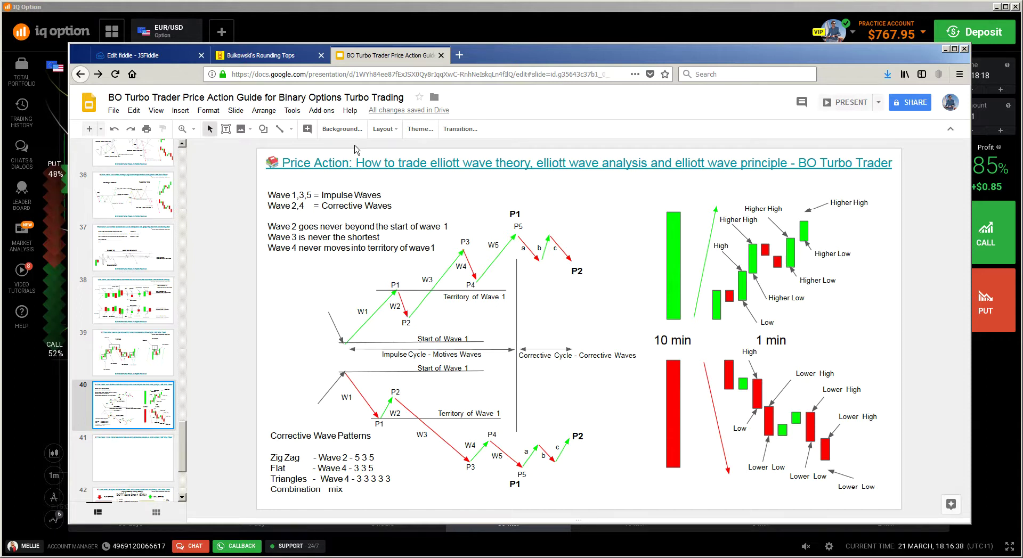
click(388, 15)
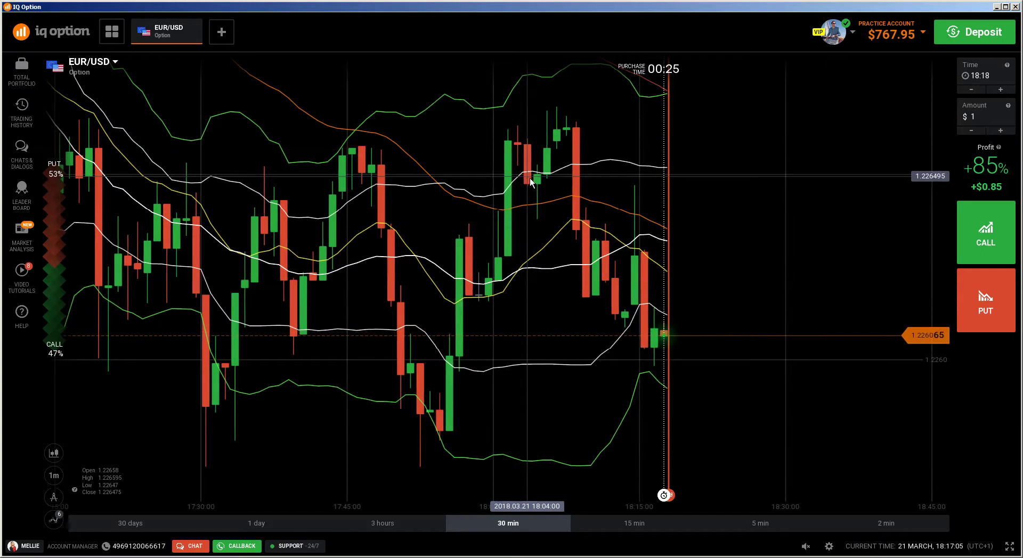
drag(528, 179, 498, 181)
drag(504, 177, 510, 177)
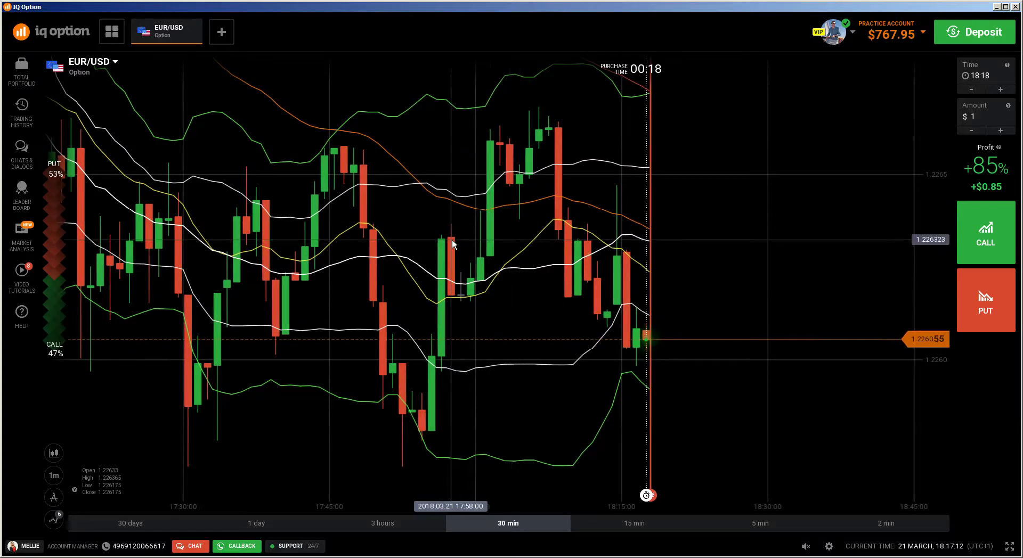
click(53, 497)
click(98, 497)
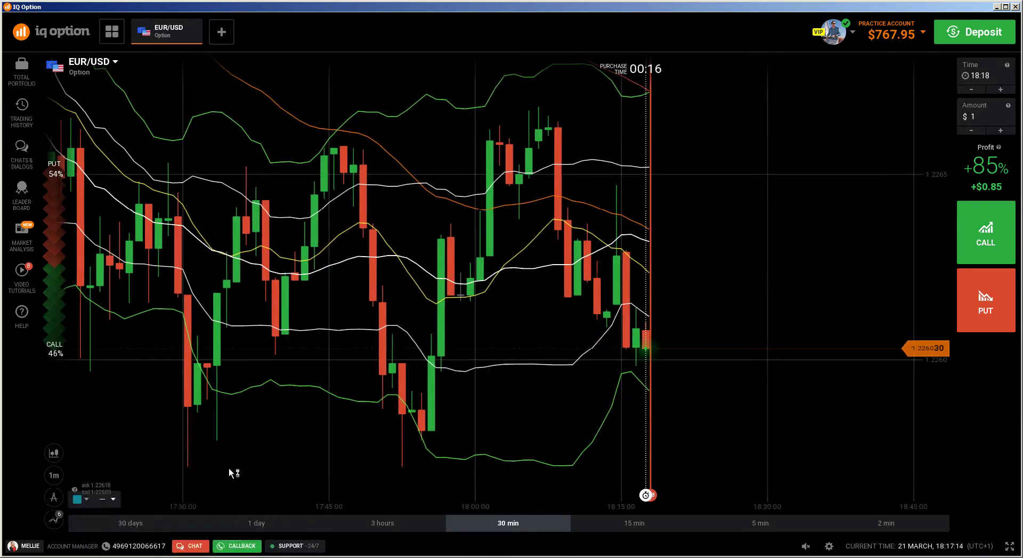
click(371, 232)
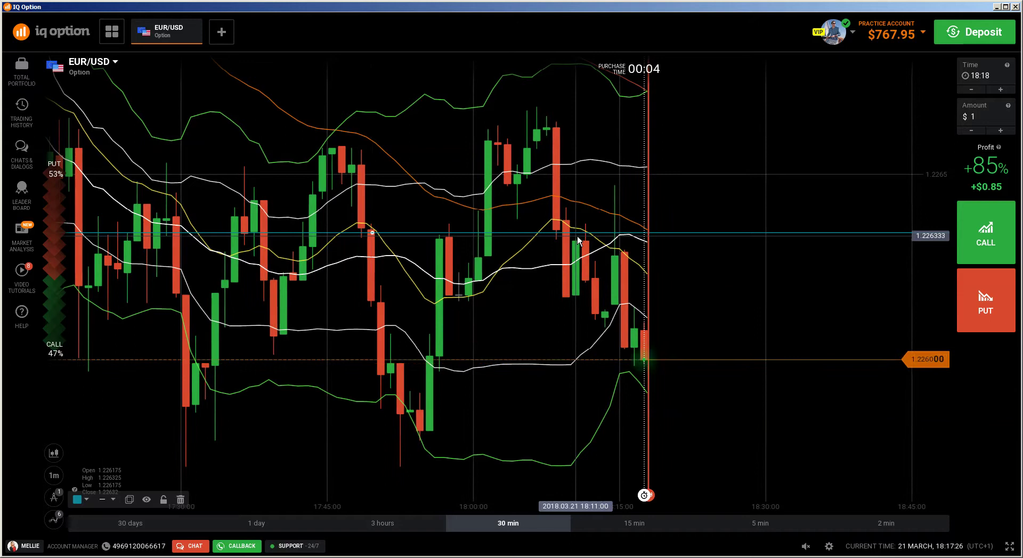
click(180, 499)
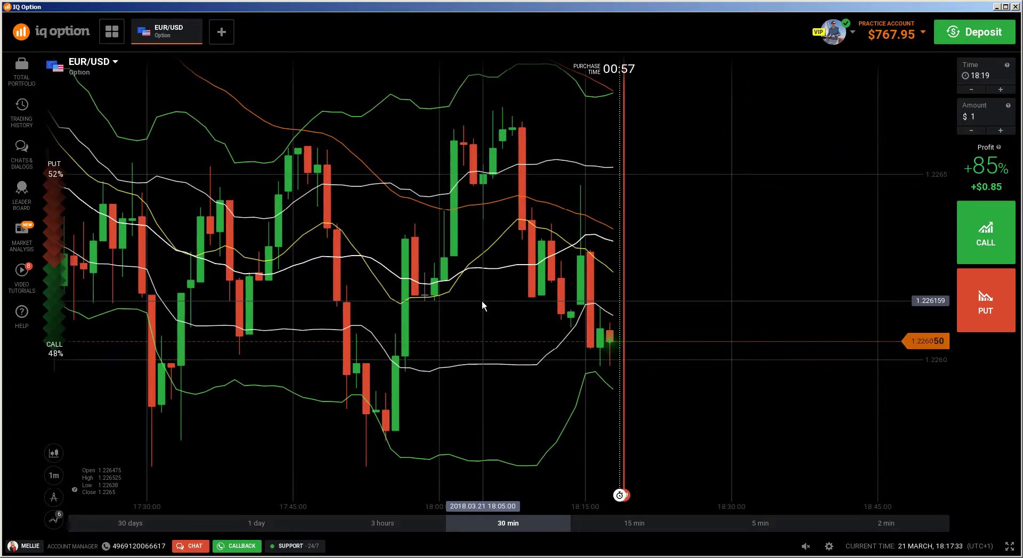
drag(573, 338, 508, 333)
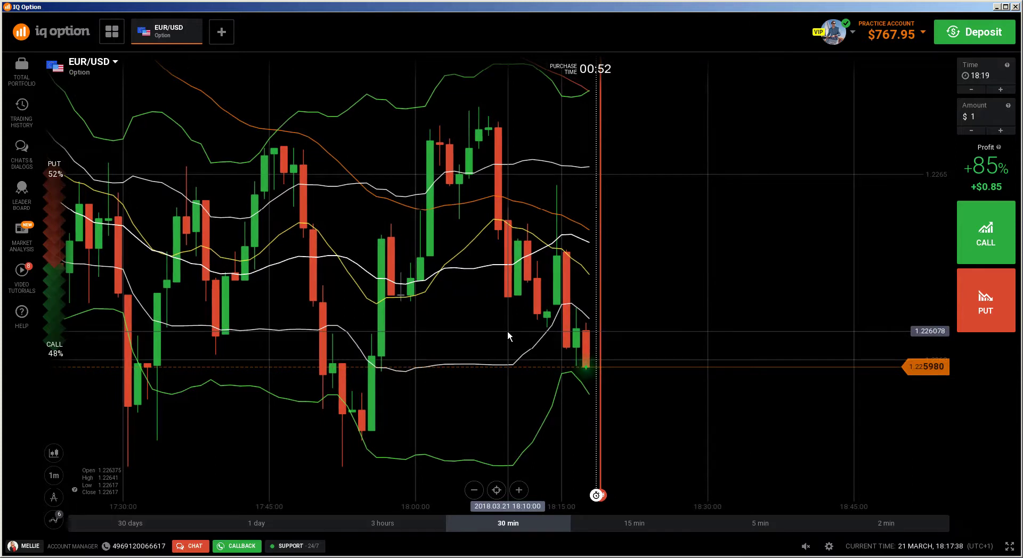